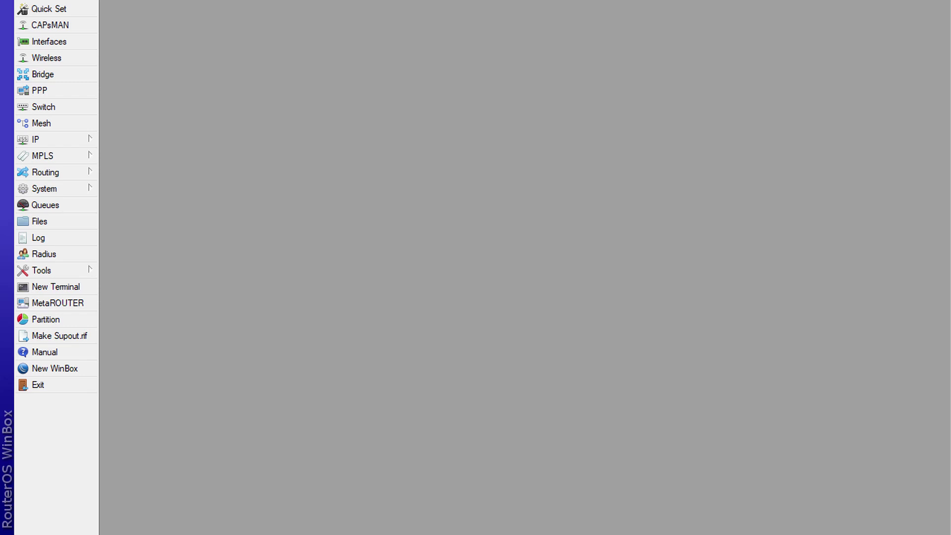
- Open the firewall's tracked connections and examine their source addresses, destination addresses and TCP states
left_click(63, 140)
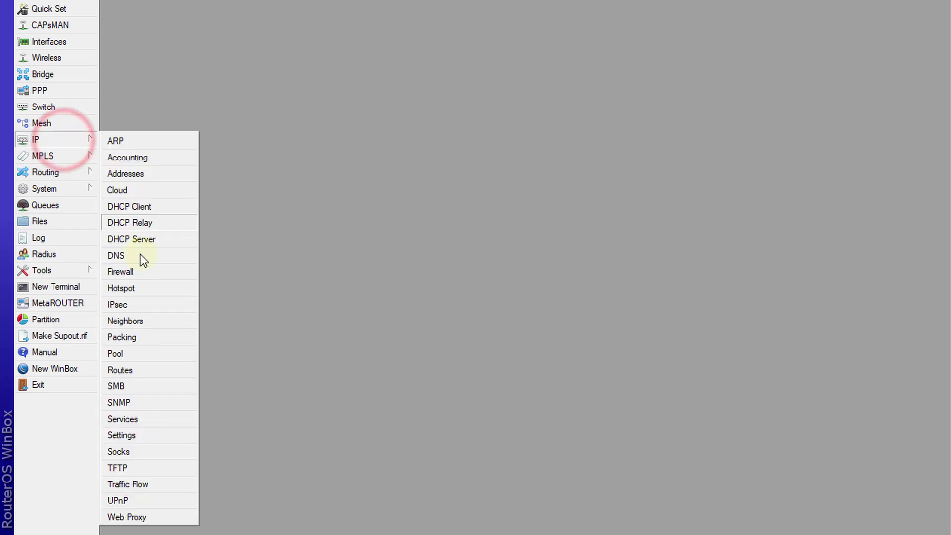
left_click(140, 275)
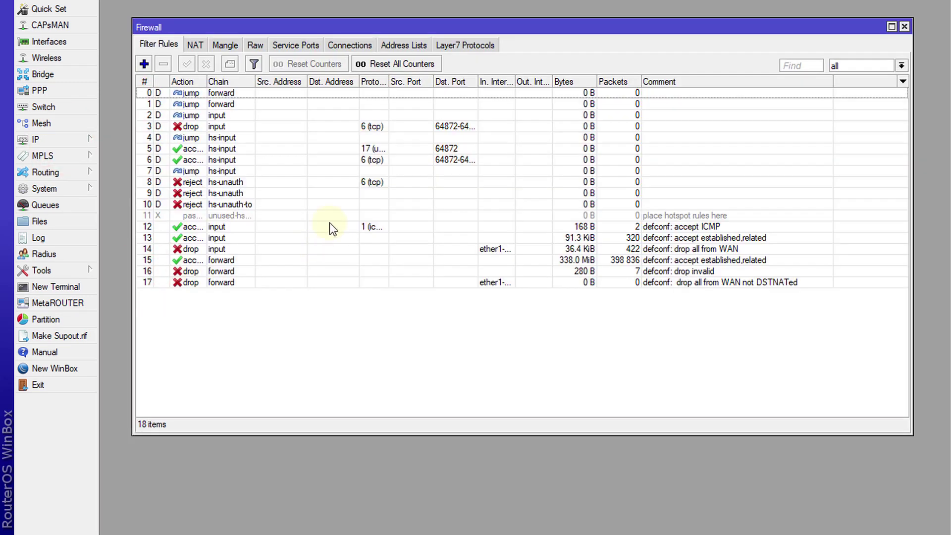
left_click(349, 46)
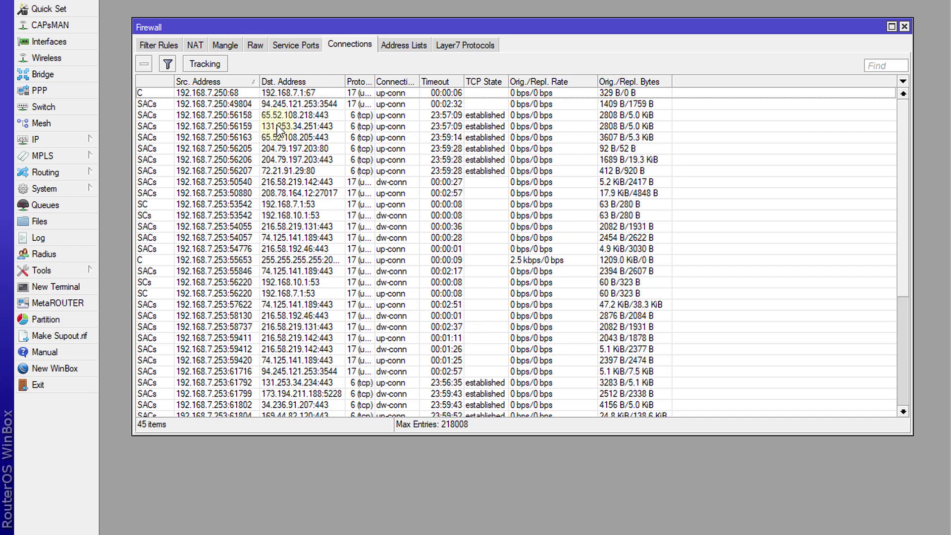
scroll(312, 215, "down", 4)
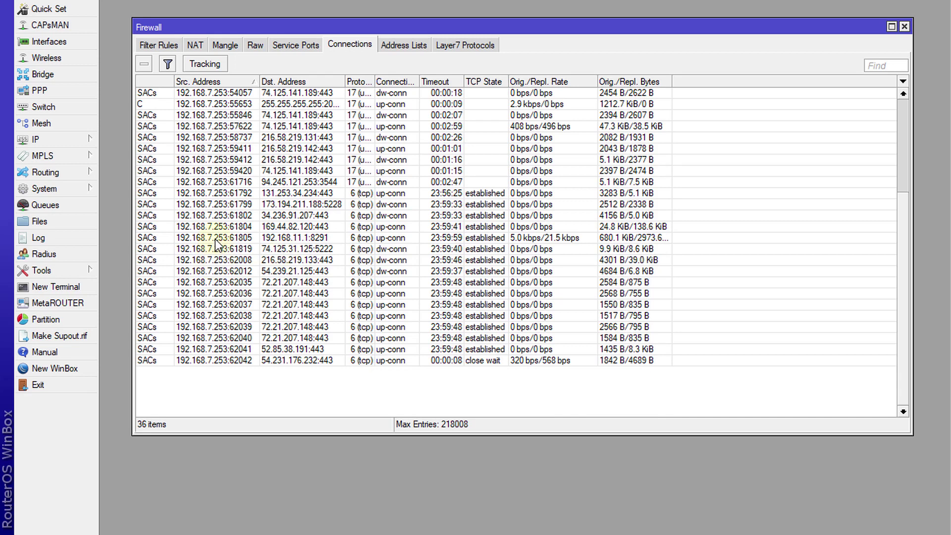
left_click(210, 247)
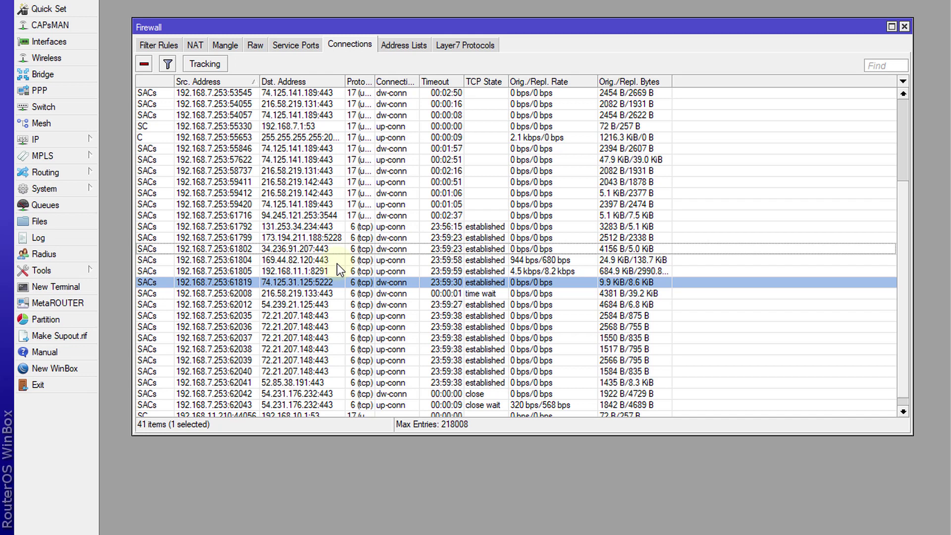
scroll(338, 269, "up", 3)
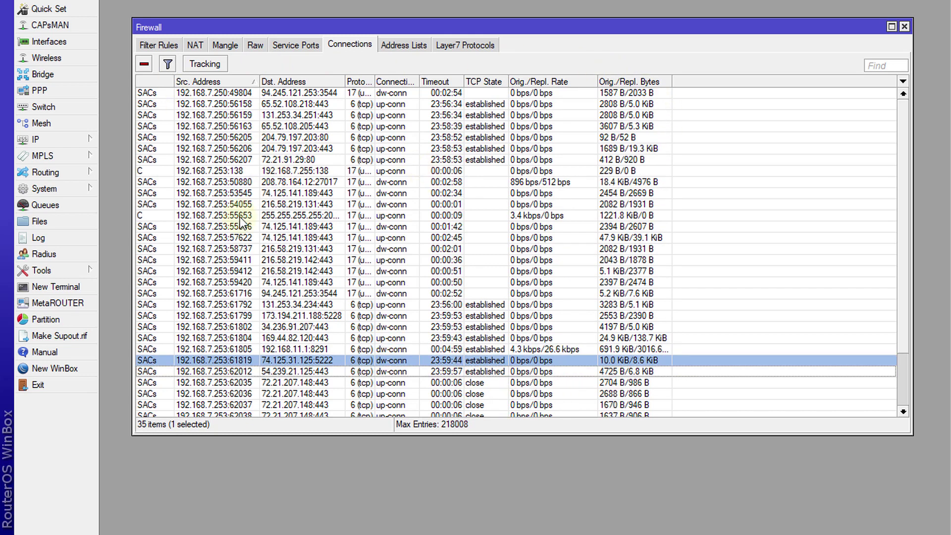
- Filter the firewall connections to those with Src. Address in 192.168.7.253
left_click(167, 63)
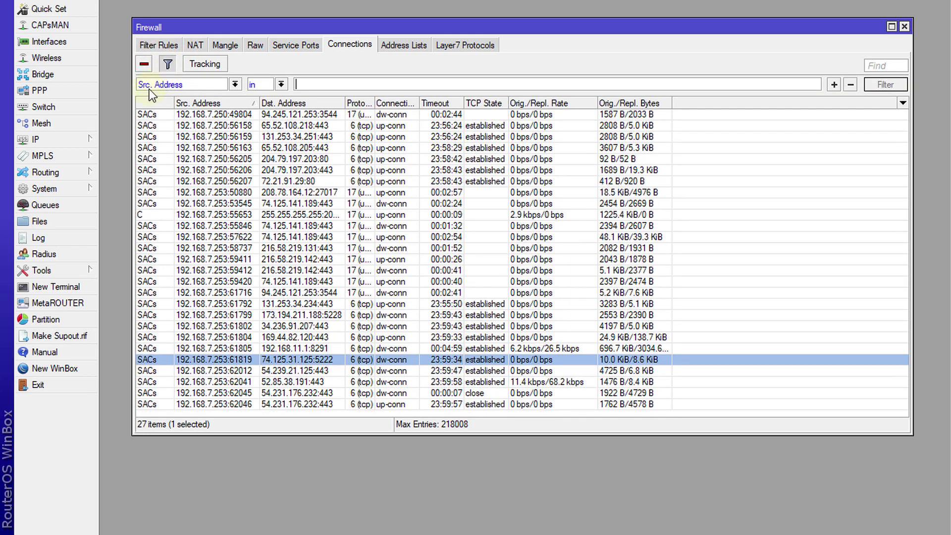
left_click(235, 85)
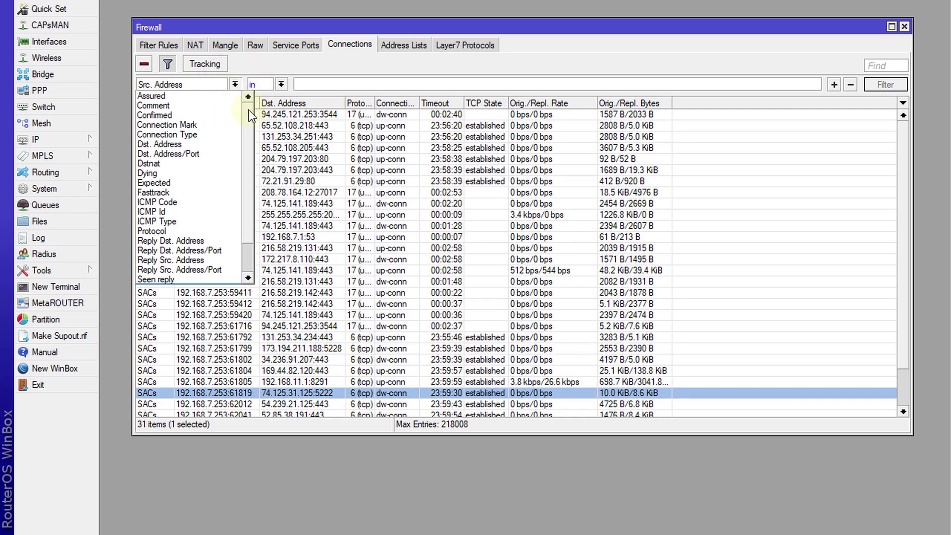
left_click(356, 81)
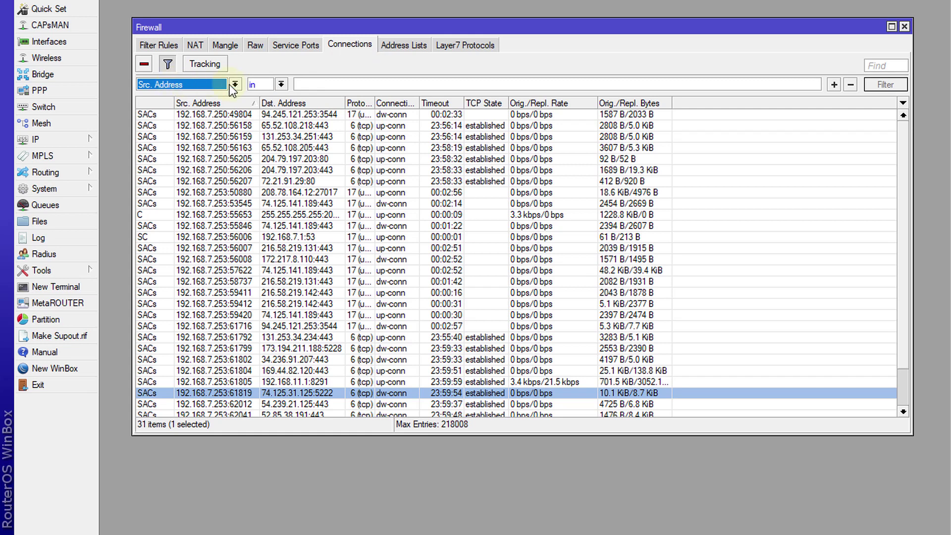
left_click(280, 84)
left_click(277, 95)
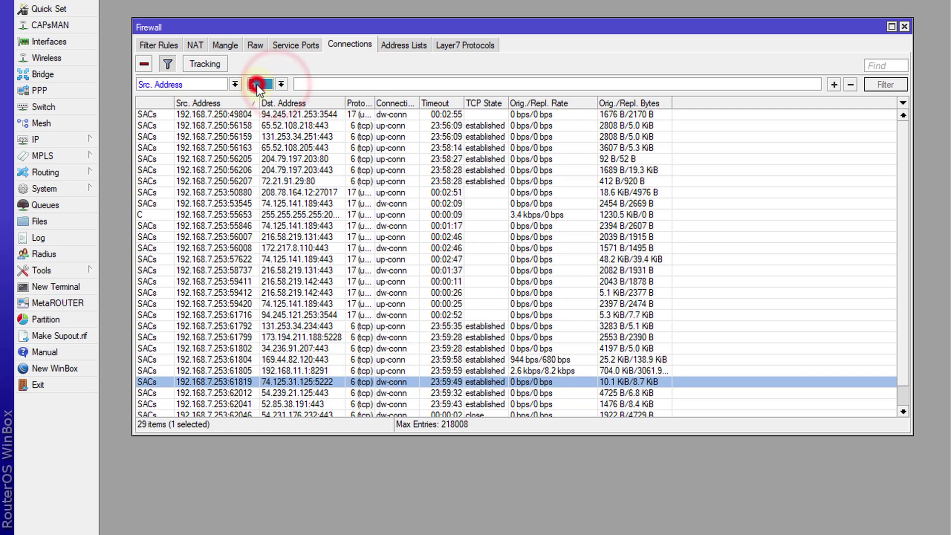
left_click(303, 85)
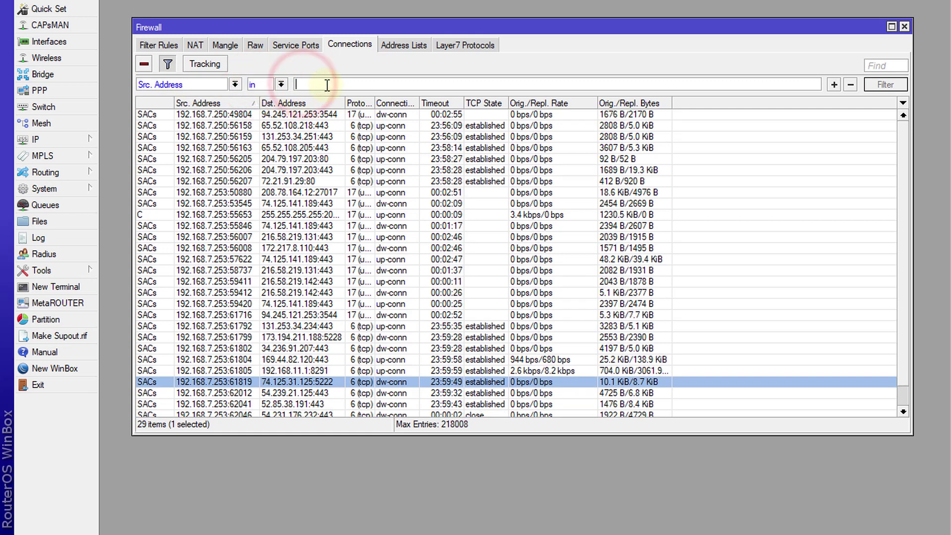
type("19")
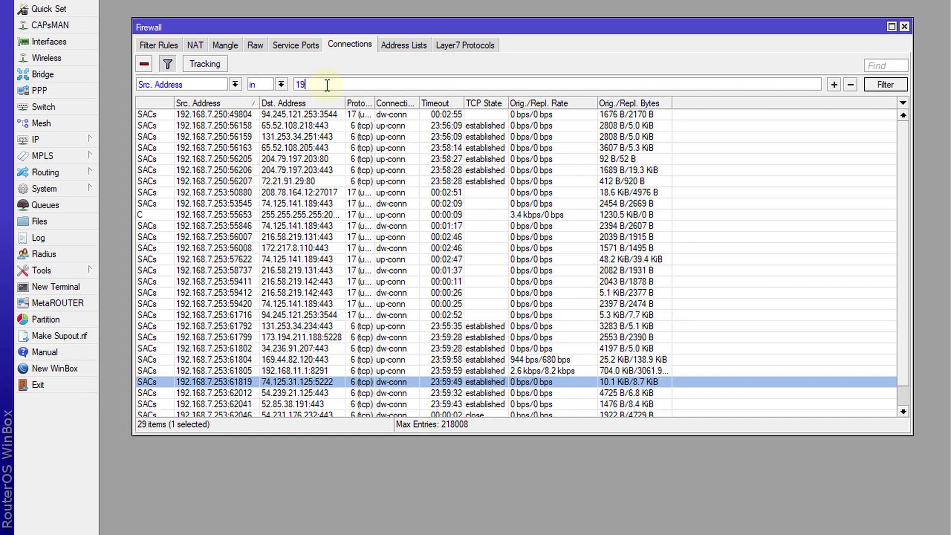
type("2.168")
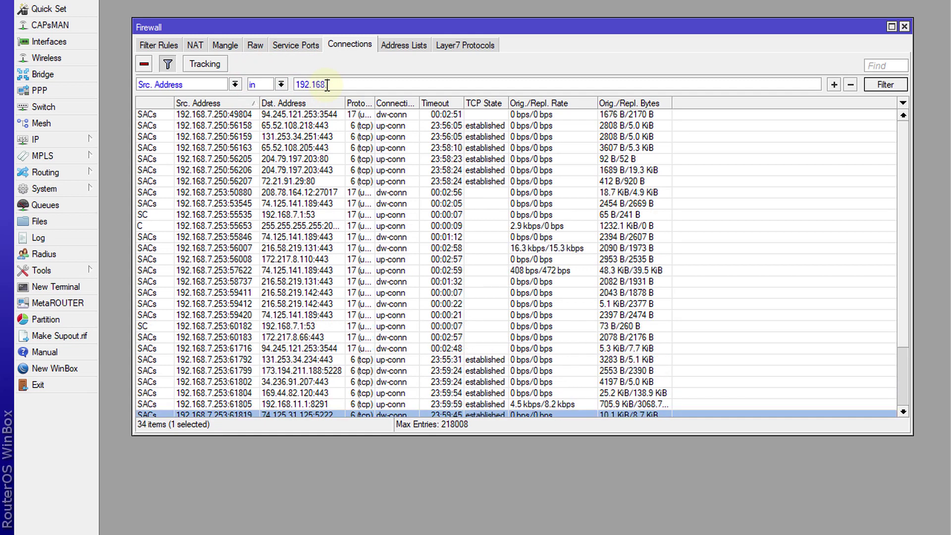
type(".7")
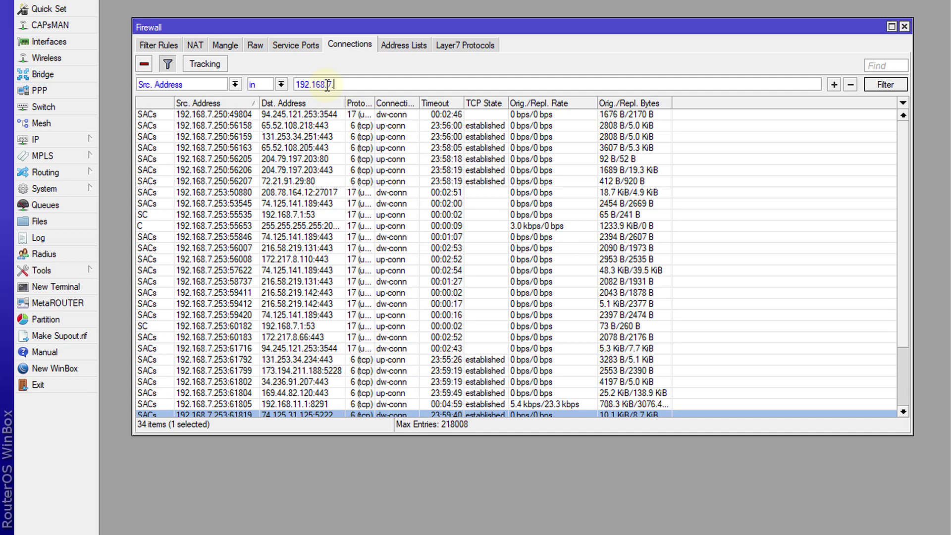
type(".253")
left_click(886, 84)
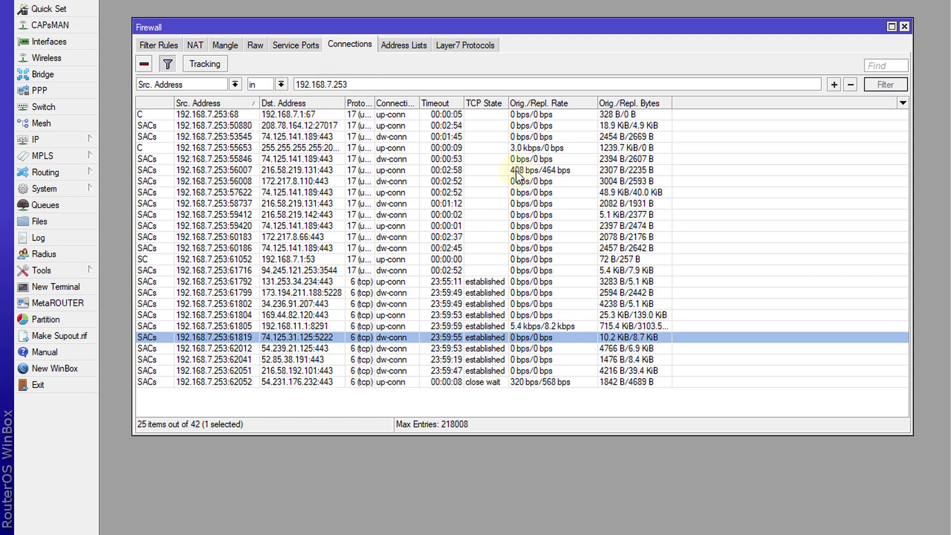
- Review the other criteria available for filtering connections, keep Src. Address, and close the Firewall window
left_click(235, 84)
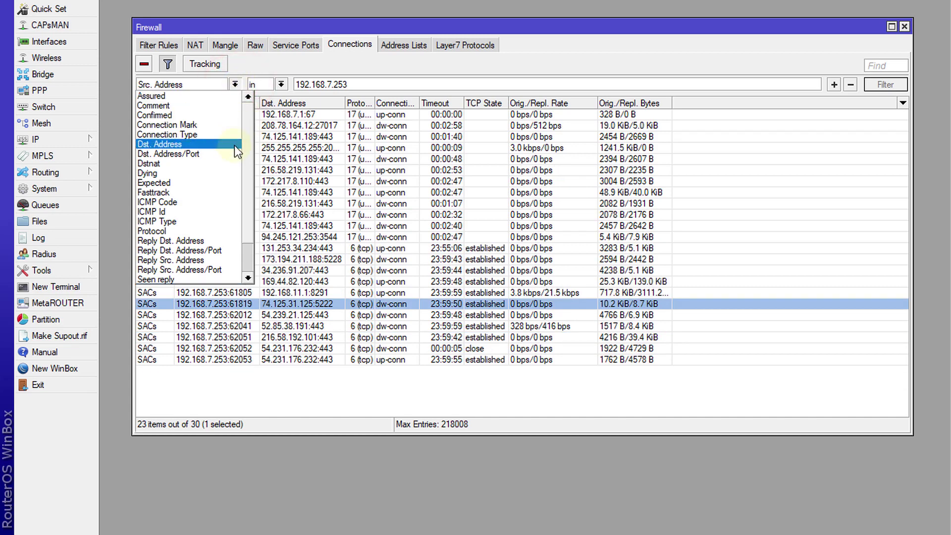
left_click(246, 154)
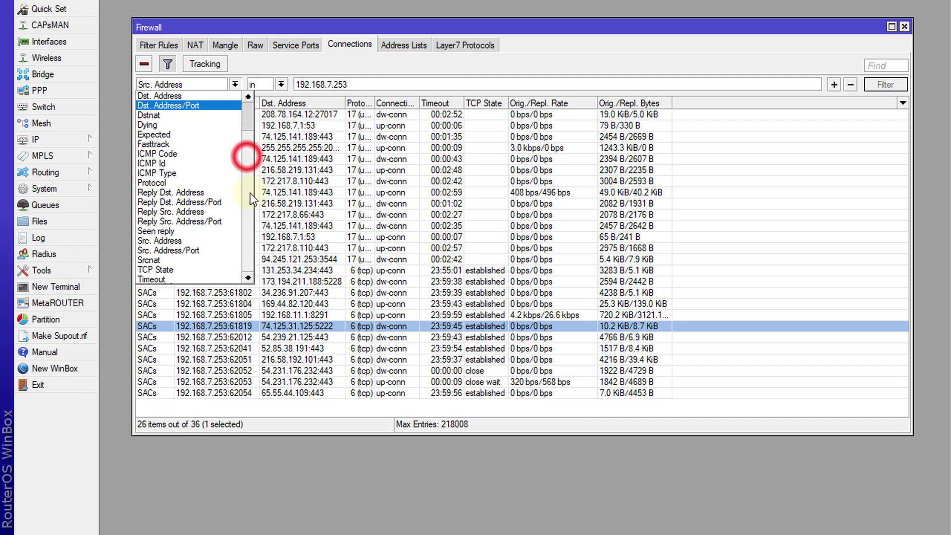
left_click(251, 180)
left_click(437, 67)
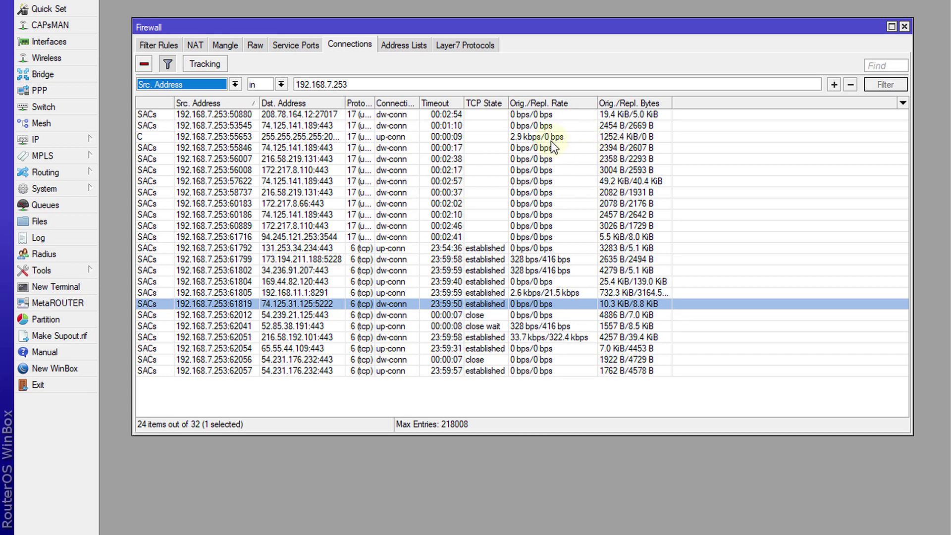
left_click(905, 27)
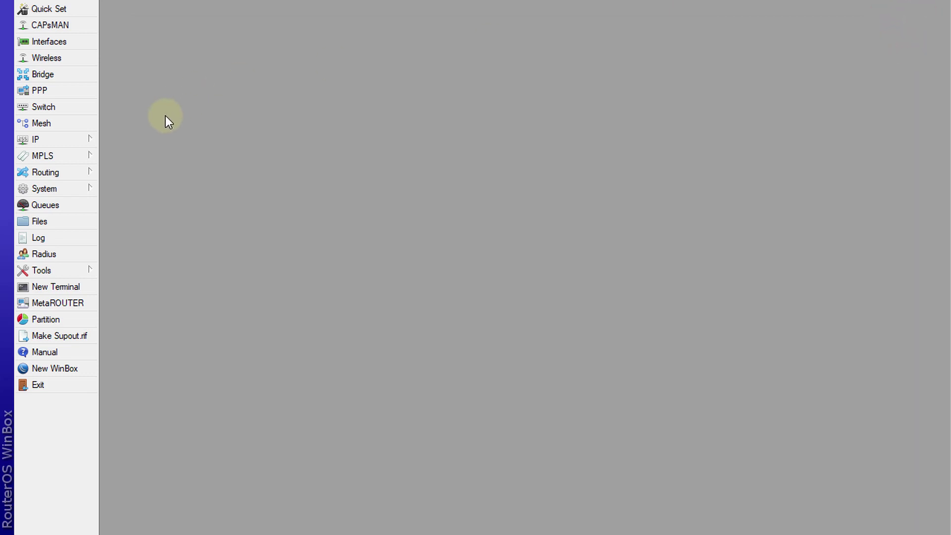
- Examine the queue tree's All Bandwith hierarchy with its download and upload limits, and close the queue list
left_click(56, 204)
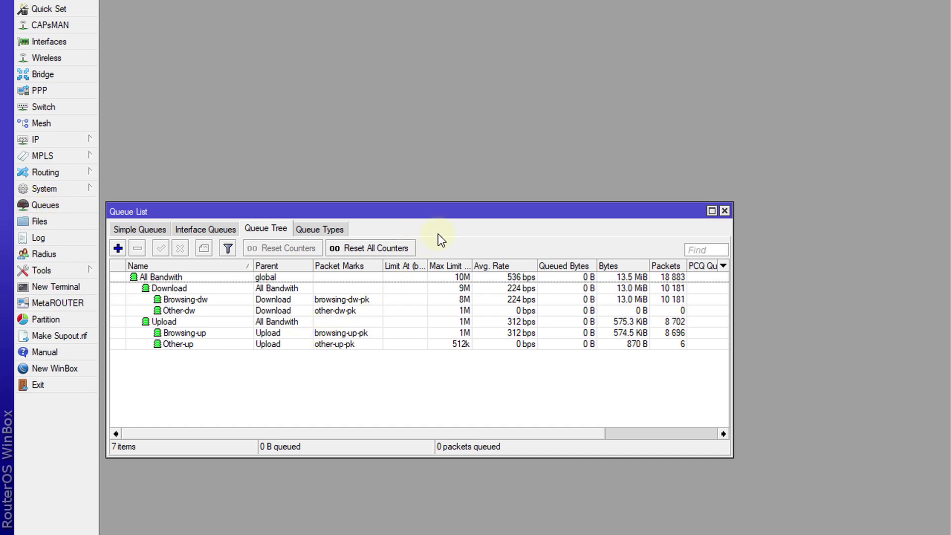
left_click_drag(457, 207, 495, 120)
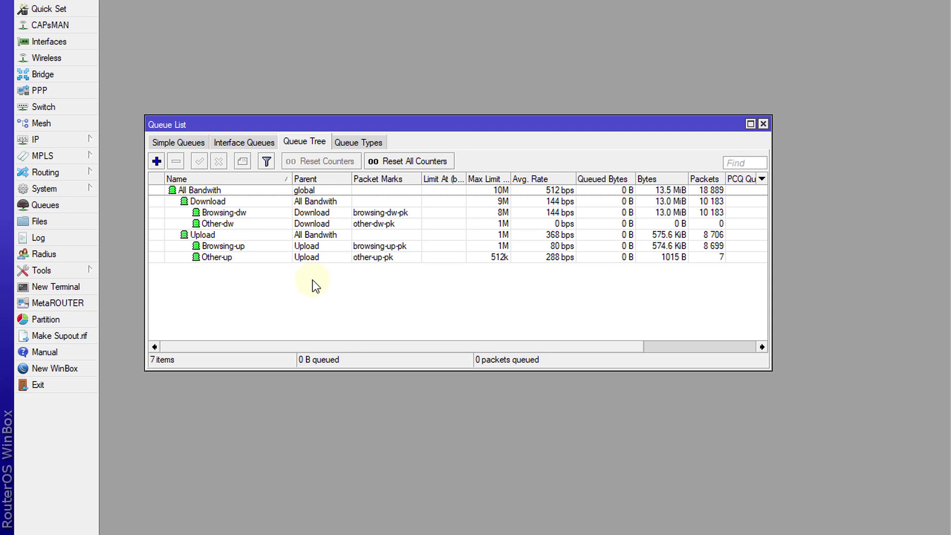
left_click(263, 191)
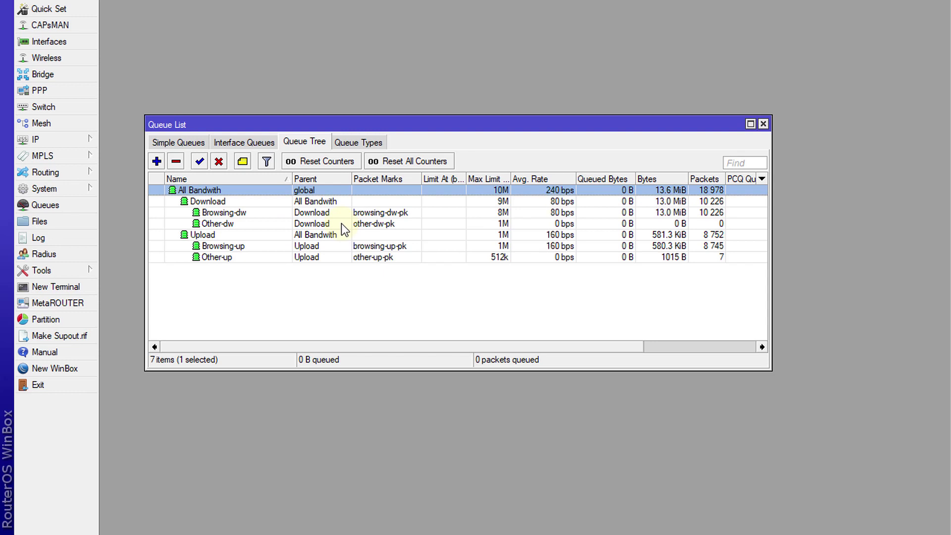
left_click(763, 123)
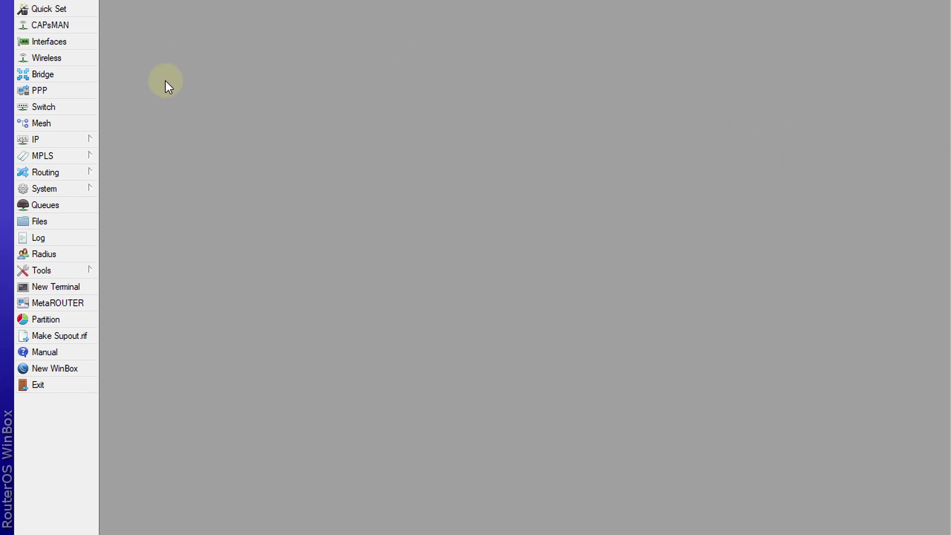
- Open the interface list, switch to the virtual machine's browser, and start downloading and saving the 1GB.zip test file
left_click(80, 41)
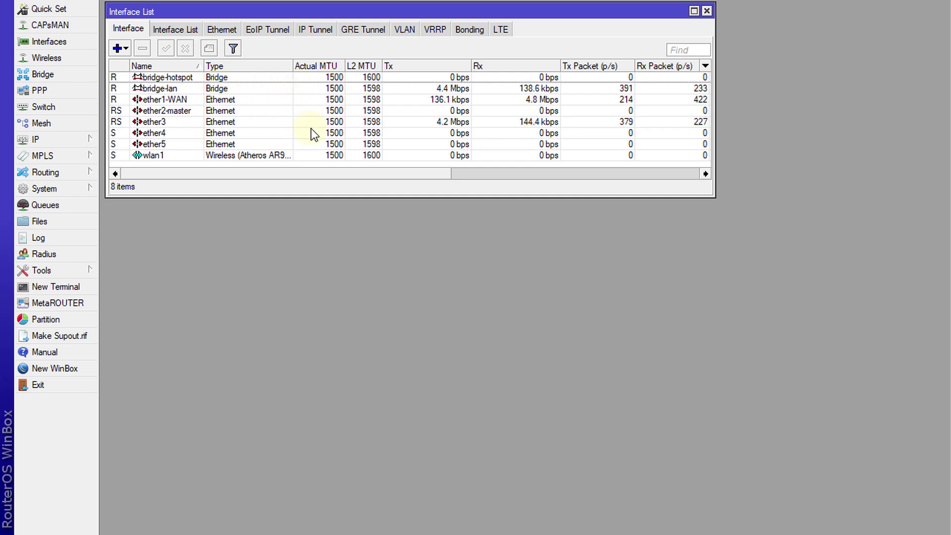
left_click(322, 533)
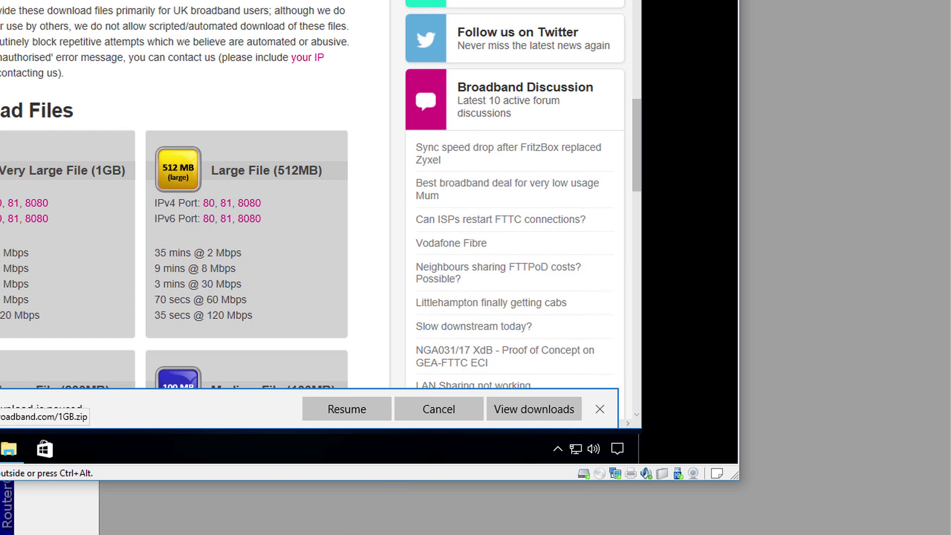
left_click(4, 160)
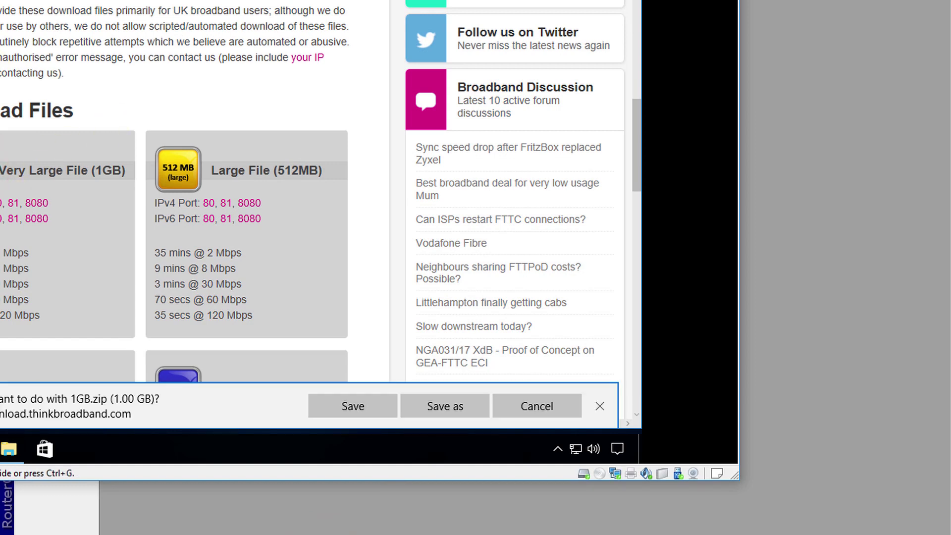
left_click(353, 406)
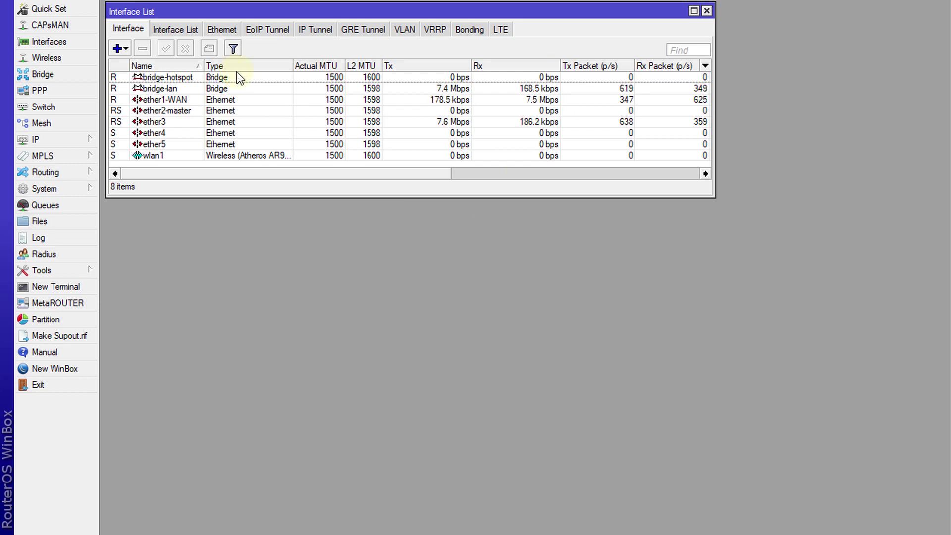
- Compare the Rx rate of ether1-WAN with the Tx rate of bridge-lan during the download, and close the interface list
left_click(168, 100)
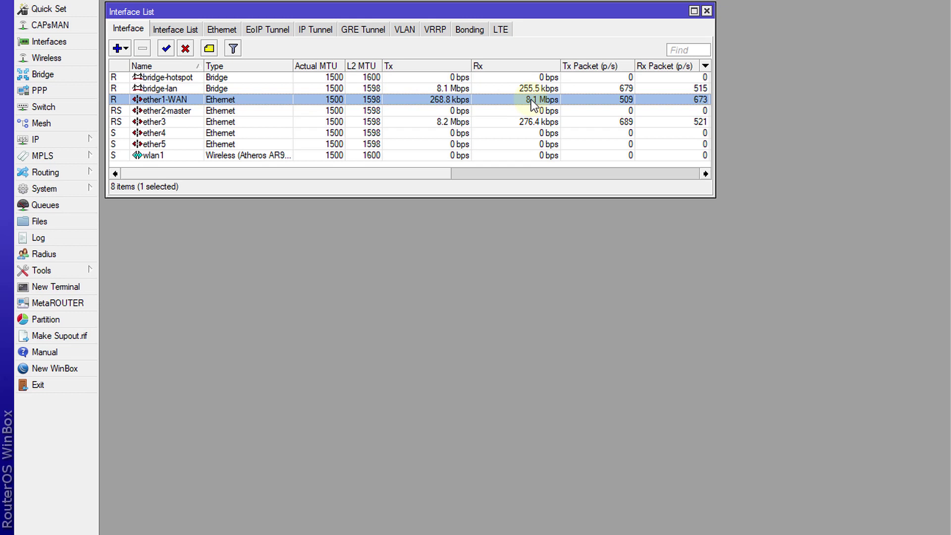
left_click(420, 88)
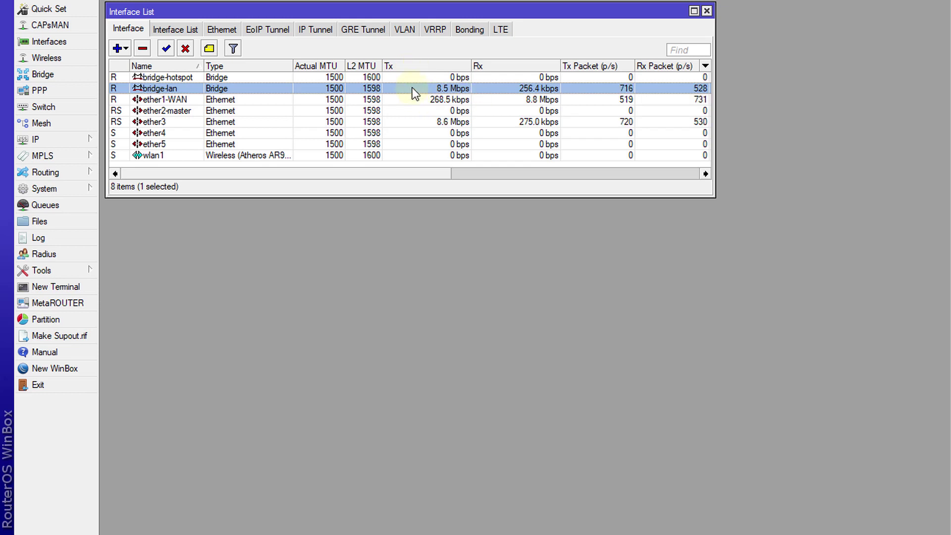
left_click(537, 100)
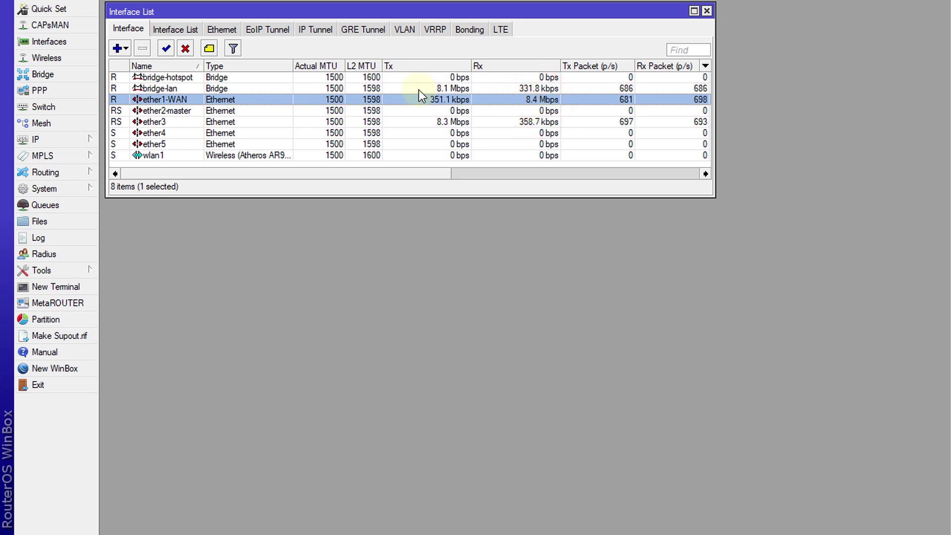
left_click(438, 88)
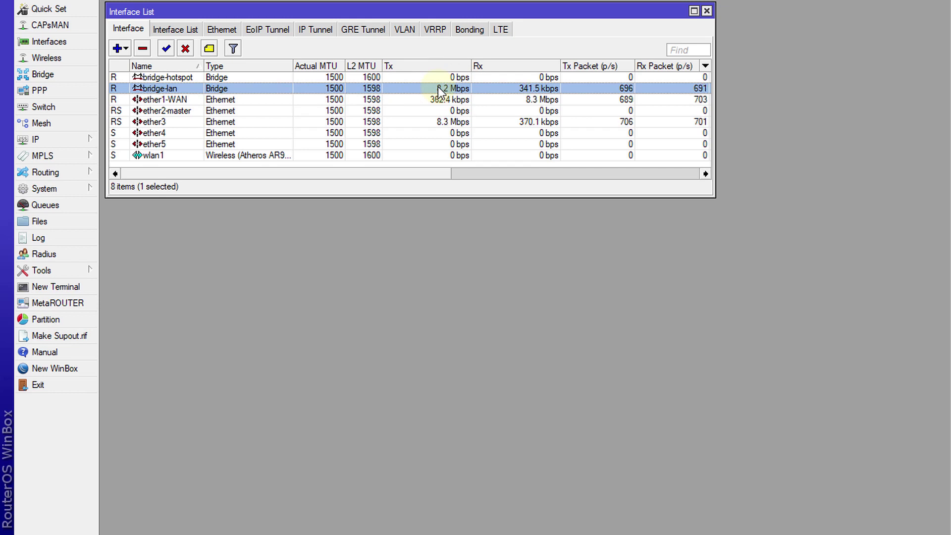
left_click(539, 101)
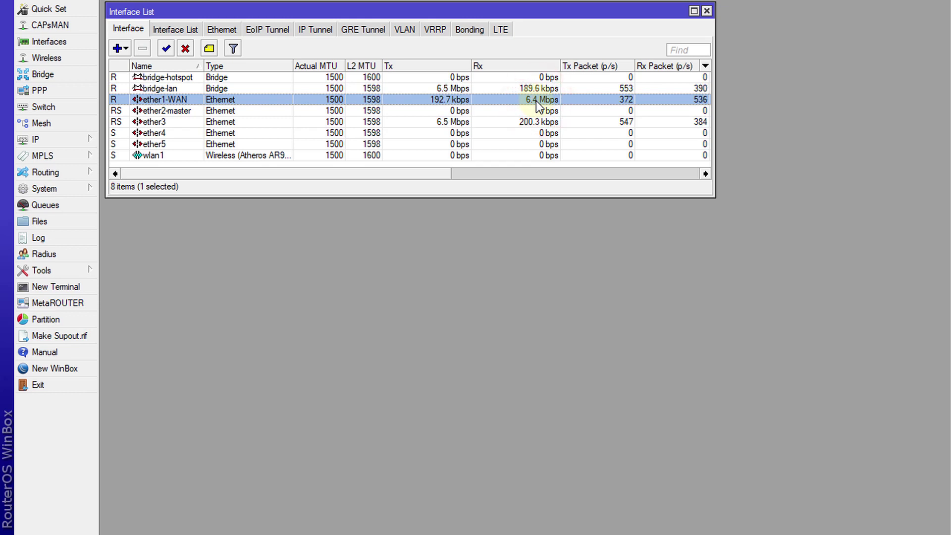
left_click(423, 88)
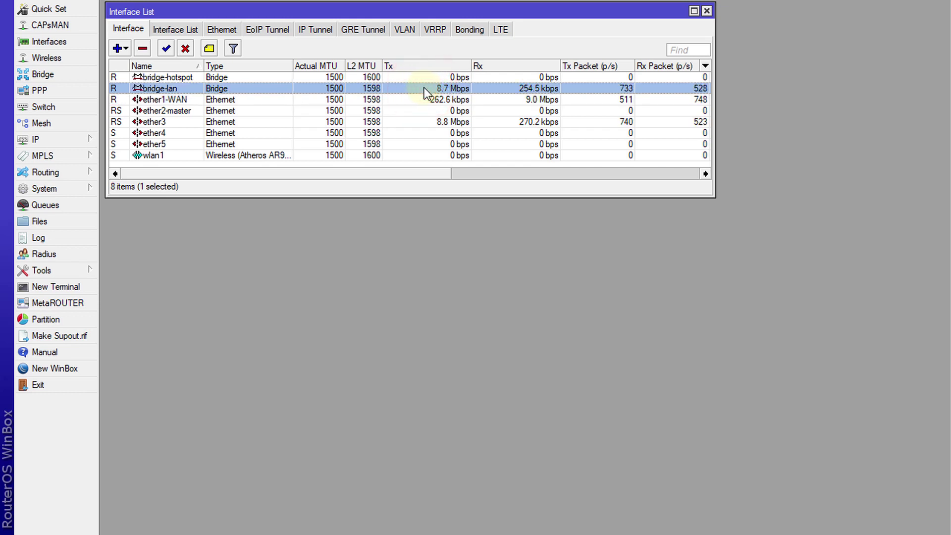
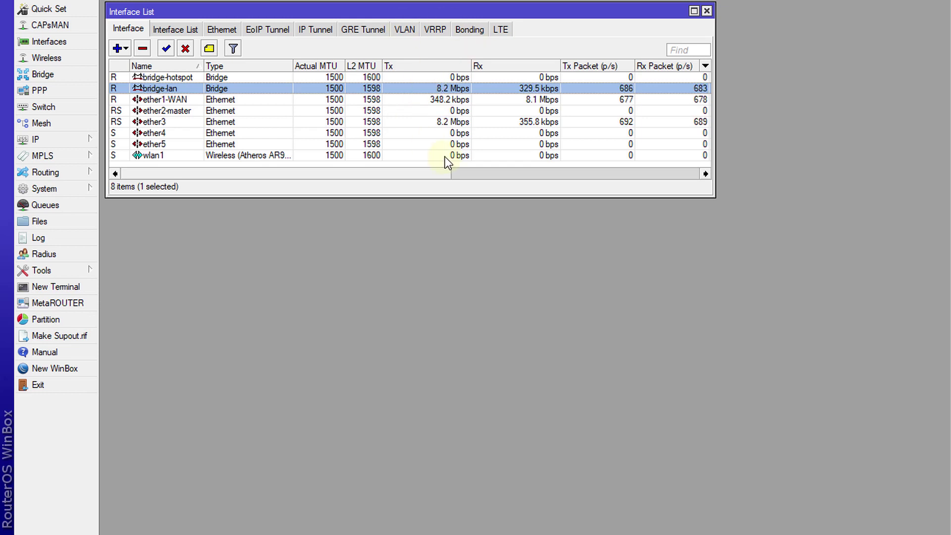
left_click(707, 11)
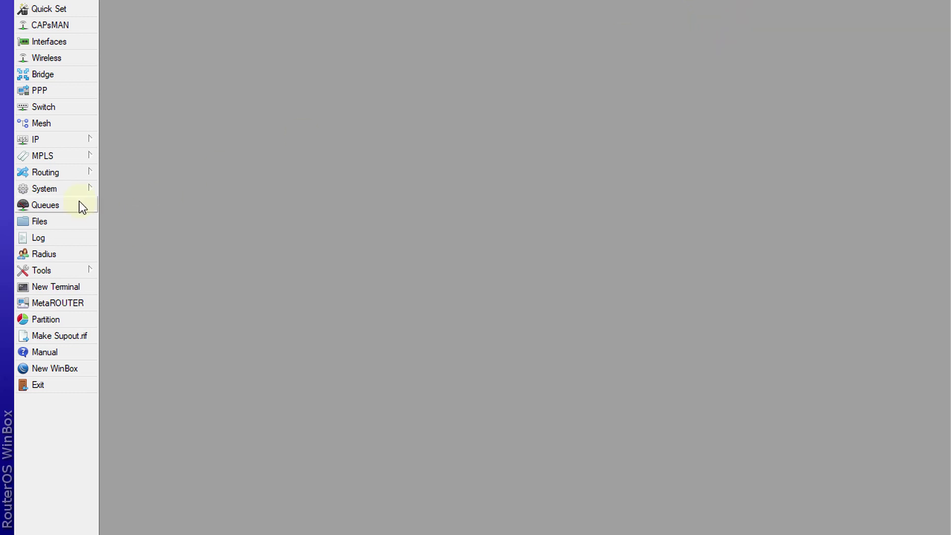
- Open the Torch tool and review the interfaces it can monitor, keeping ether1-WAN selected
left_click(77, 272)
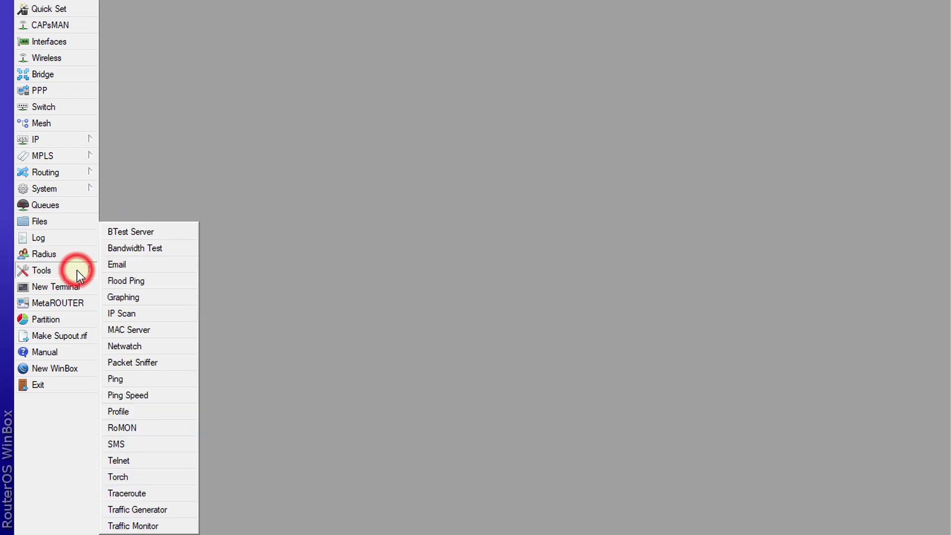
left_click(150, 477)
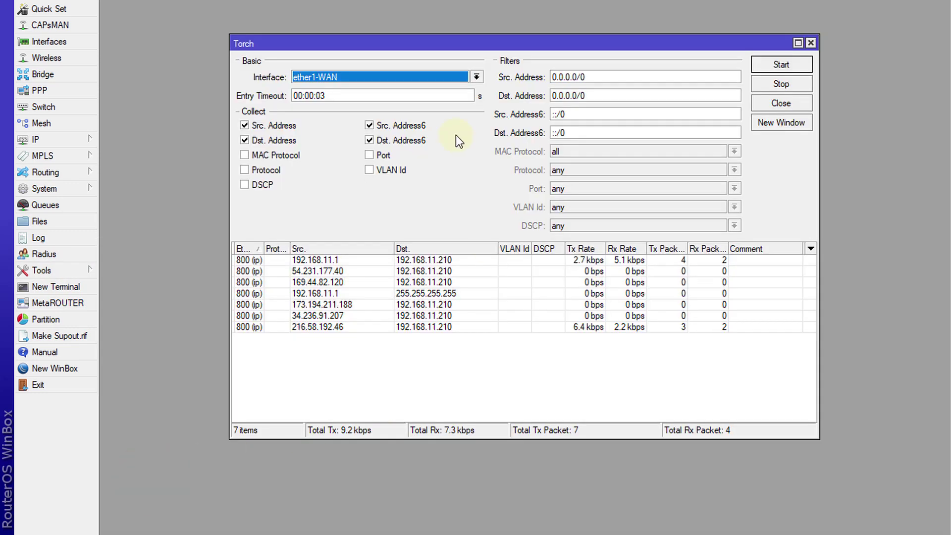
left_click_drag(483, 40, 458, 41)
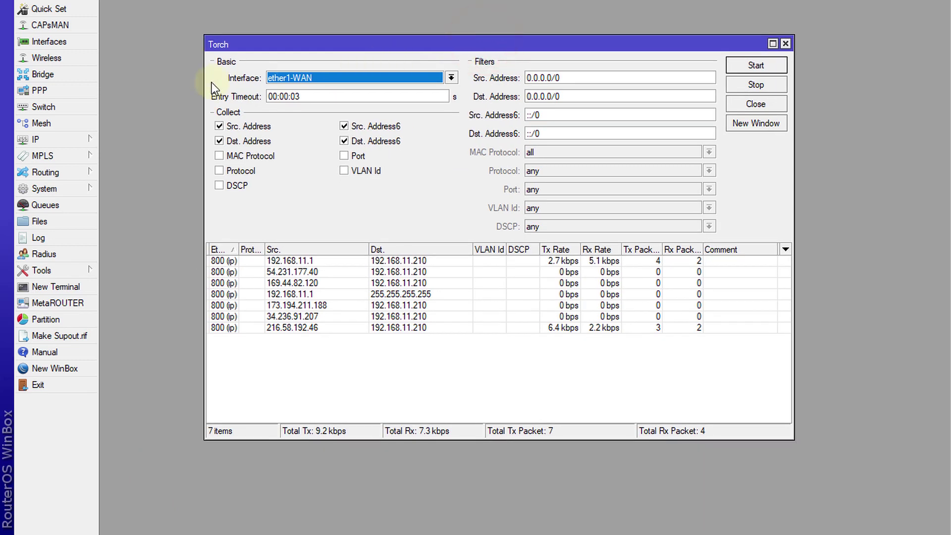
left_click(448, 78)
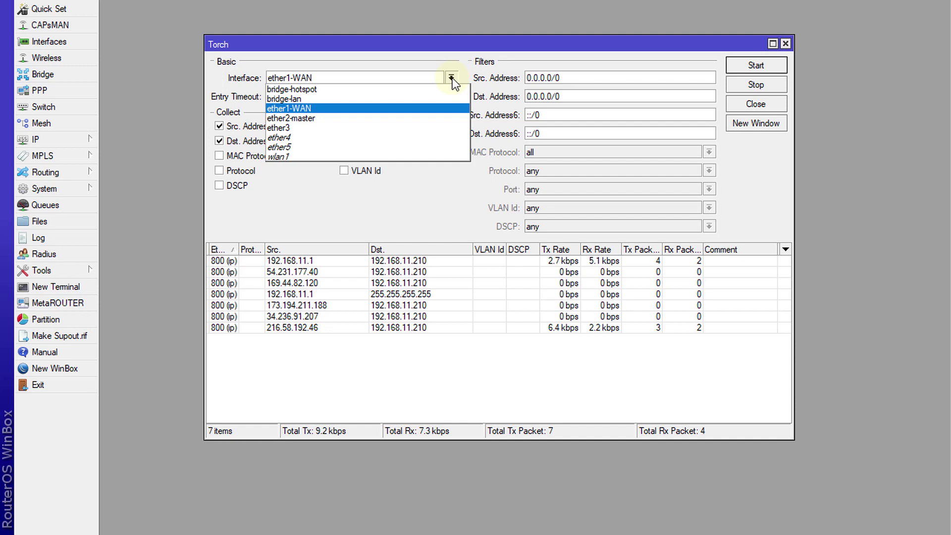
left_click(452, 78)
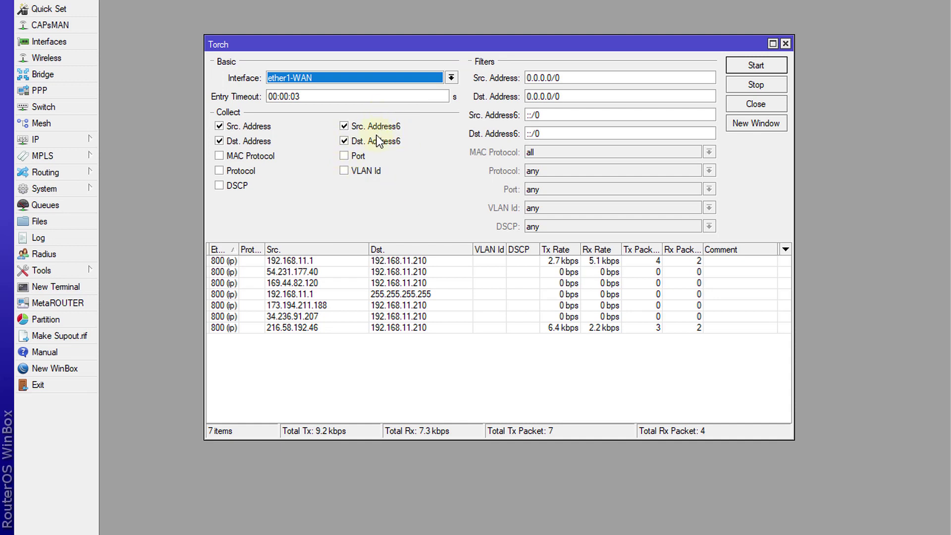
- Exclude Src. Address6 and Dst. Address6 from collection, include Port and Protocol, and start Torch on ether1-WAN
left_click(343, 140)
left_click(343, 126)
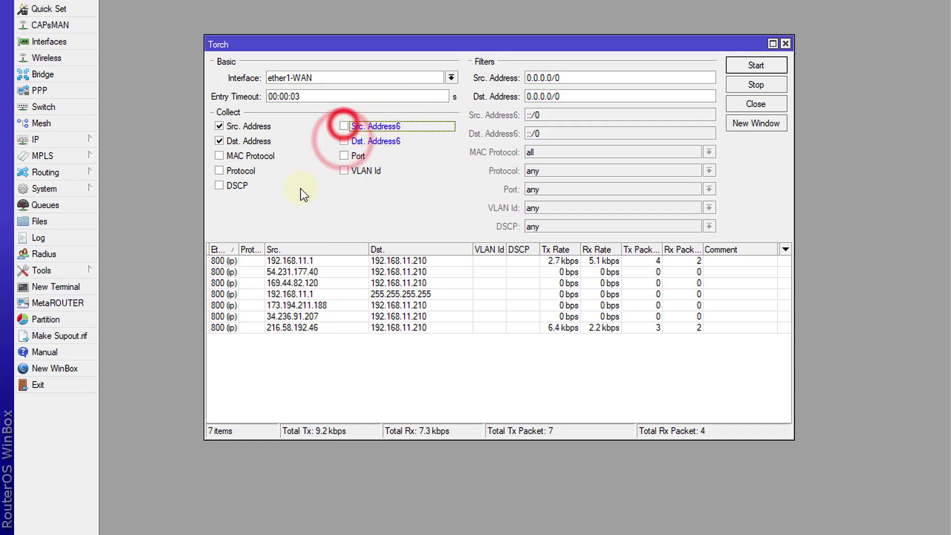
left_click(344, 155)
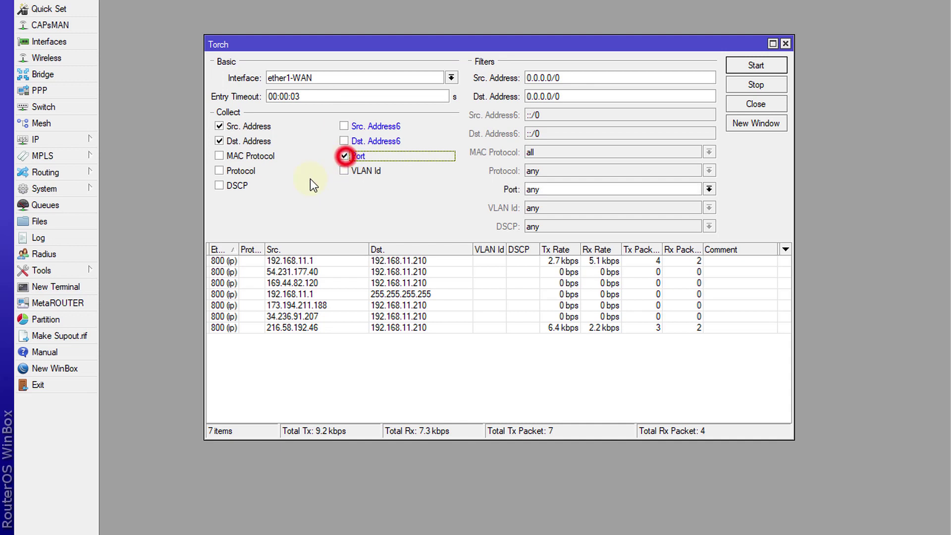
left_click(219, 171)
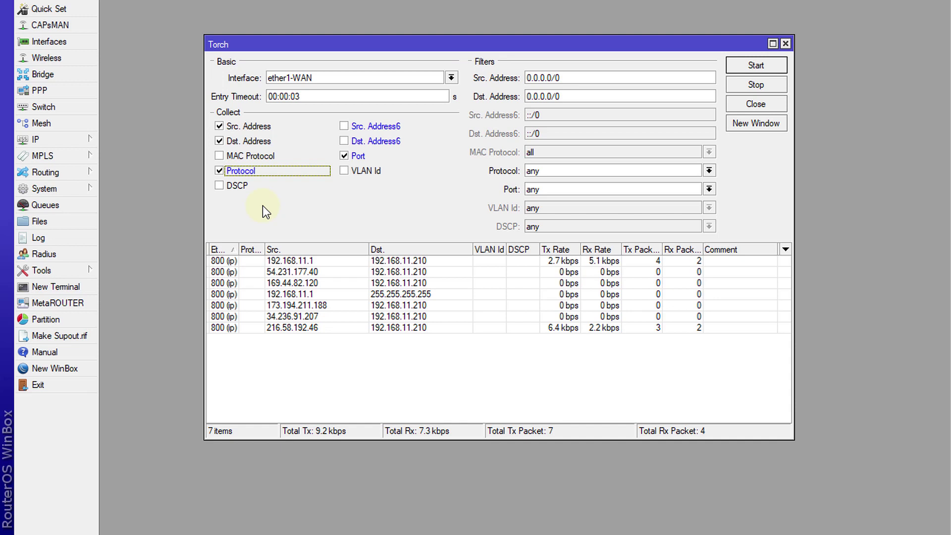
left_click(758, 67)
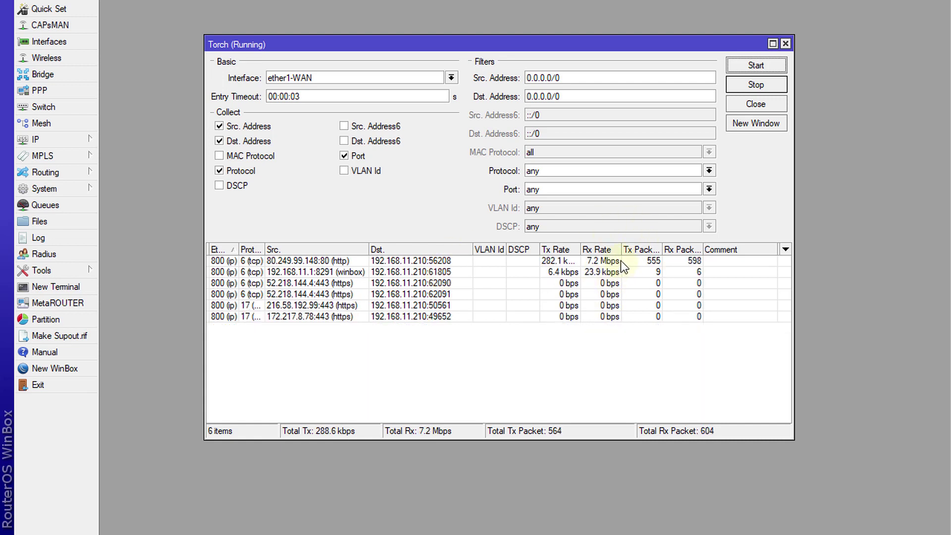
- Inspect the HTTP download and WinBox connections on ether1-WAN, and restart Torch on the bridge-lan interface
left_click(599, 260)
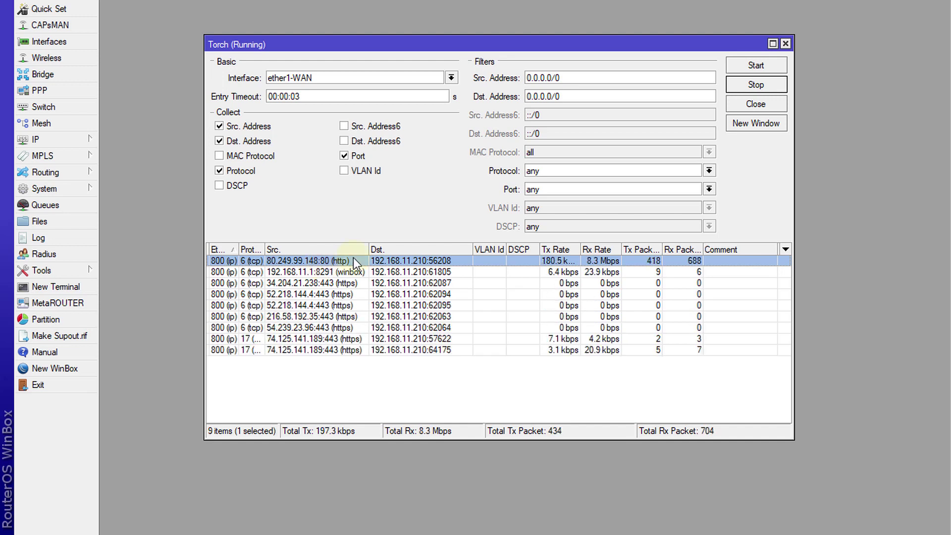
left_click(298, 272)
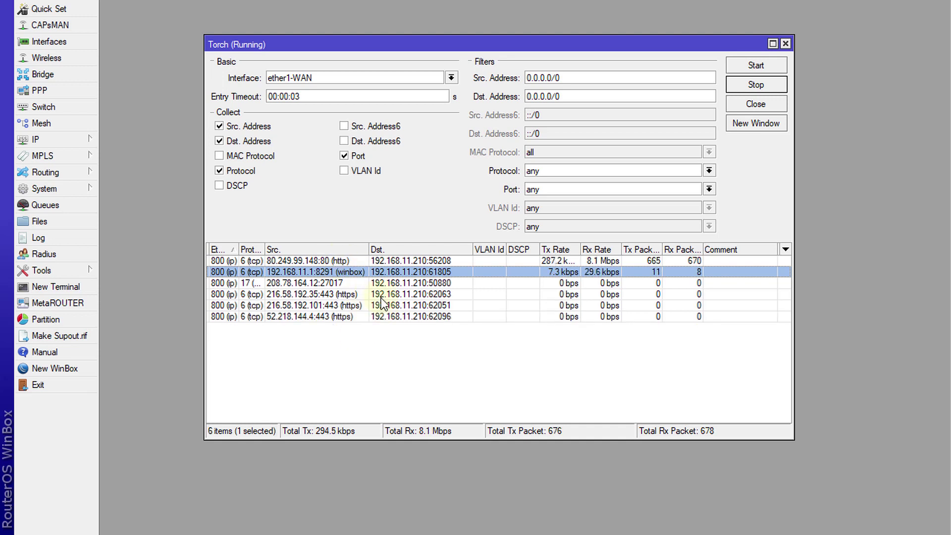
left_click(451, 77)
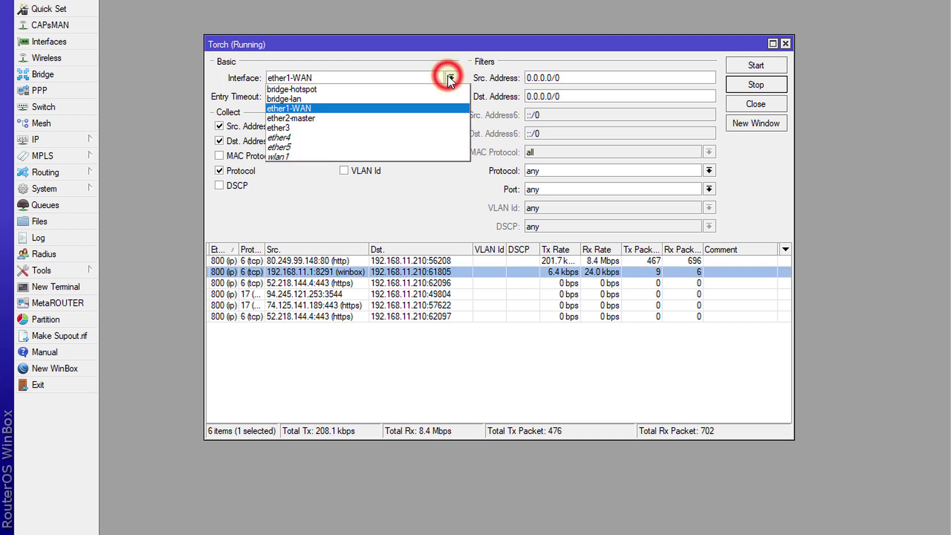
left_click(338, 95)
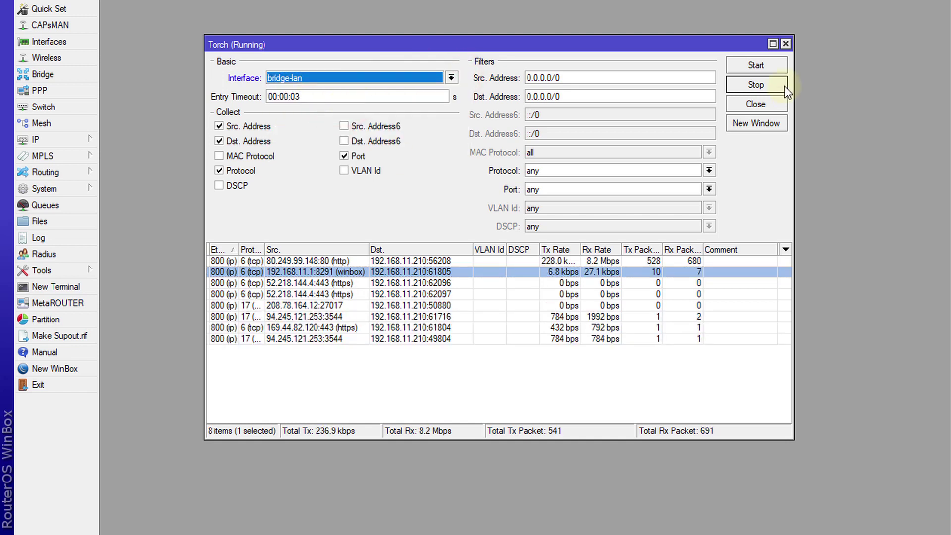
left_click(742, 64)
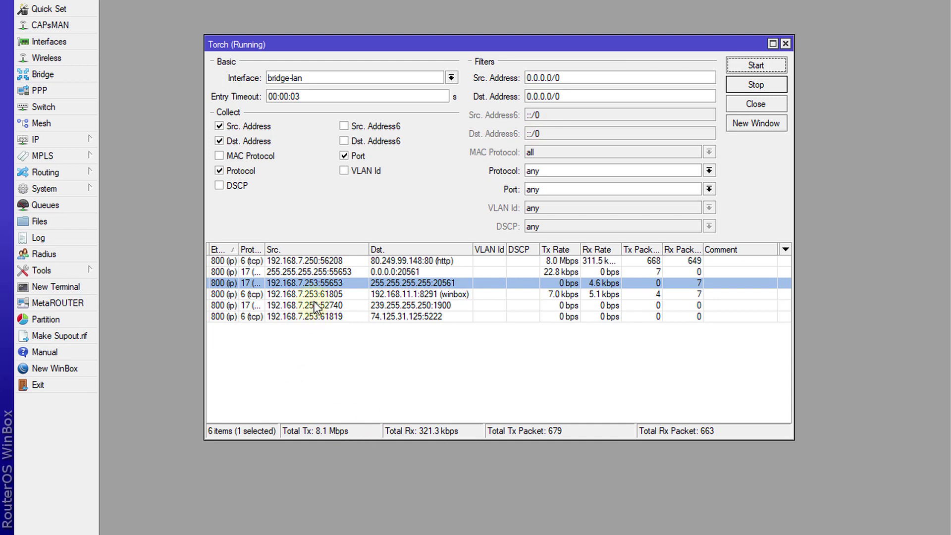
- Filter Torch by source address 192.168.7.253, taken from its WinBox connection, and restart the capture
left_click(316, 294)
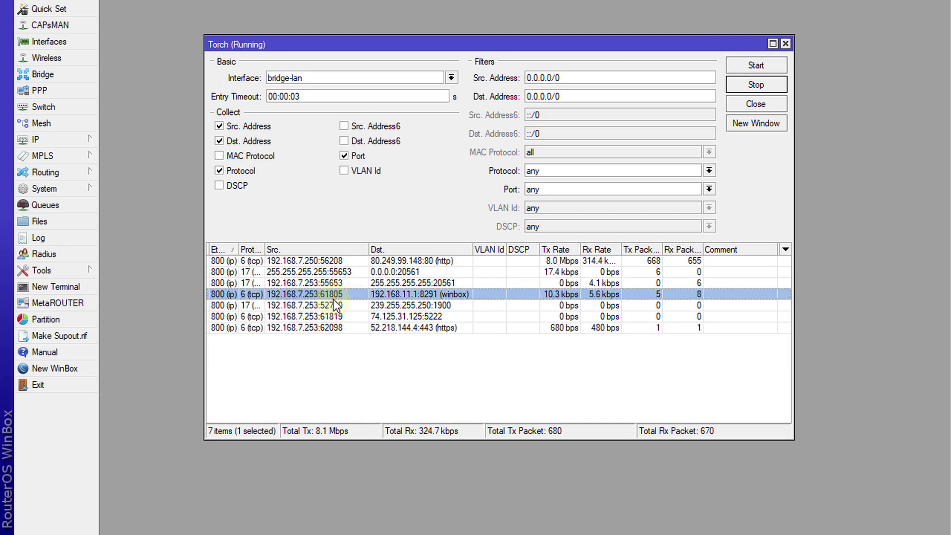
double_click(306, 295)
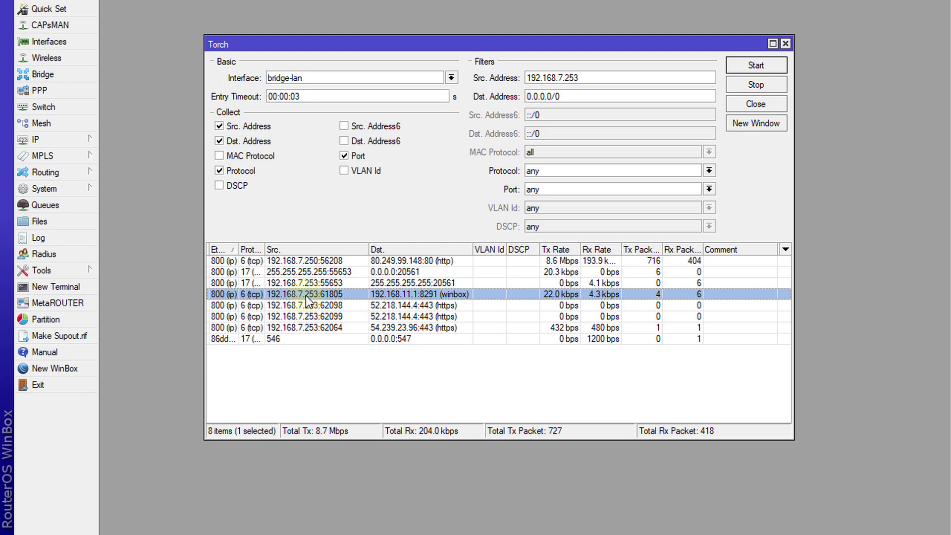
left_click(749, 73)
left_click(755, 64)
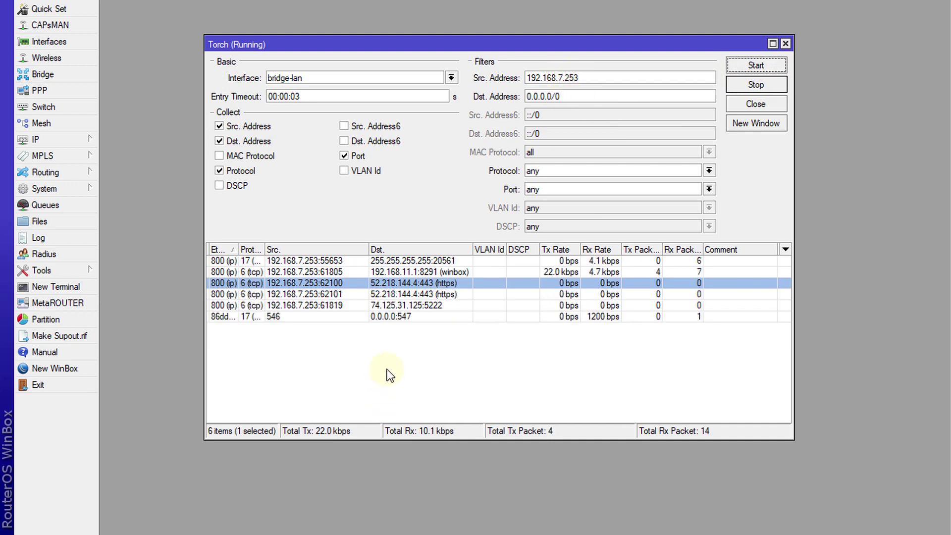
- Limit the capture to the udp protocol, restart Torch, and widen the Protocol column to show full names
left_click(709, 170)
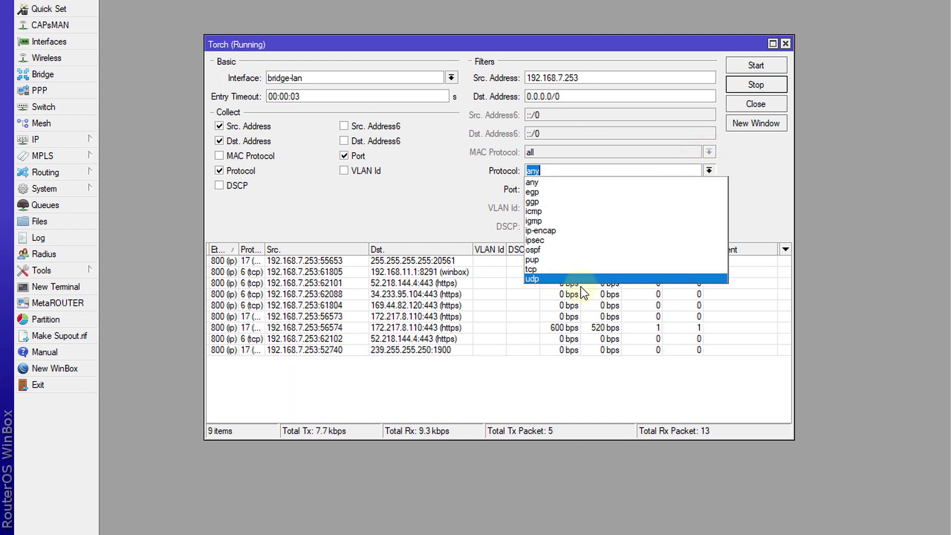
left_click(545, 278)
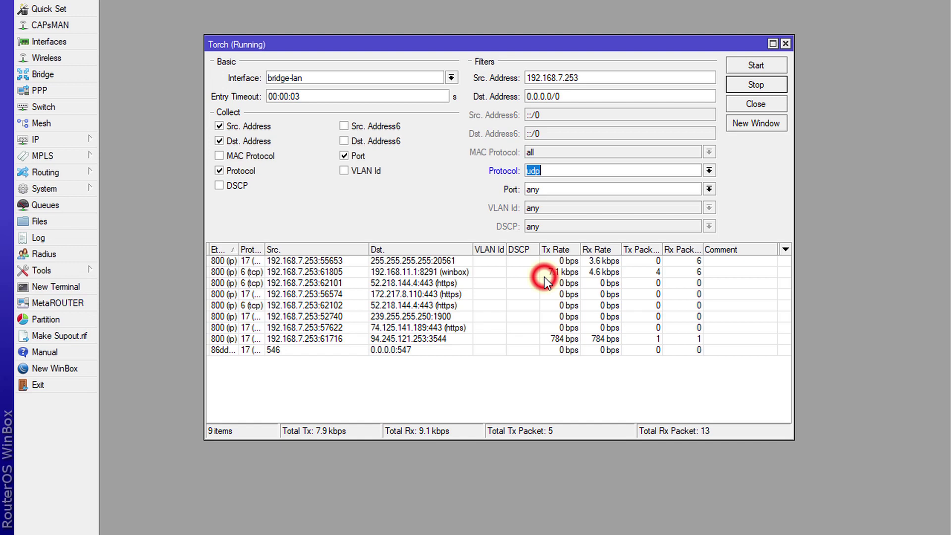
left_click(748, 65)
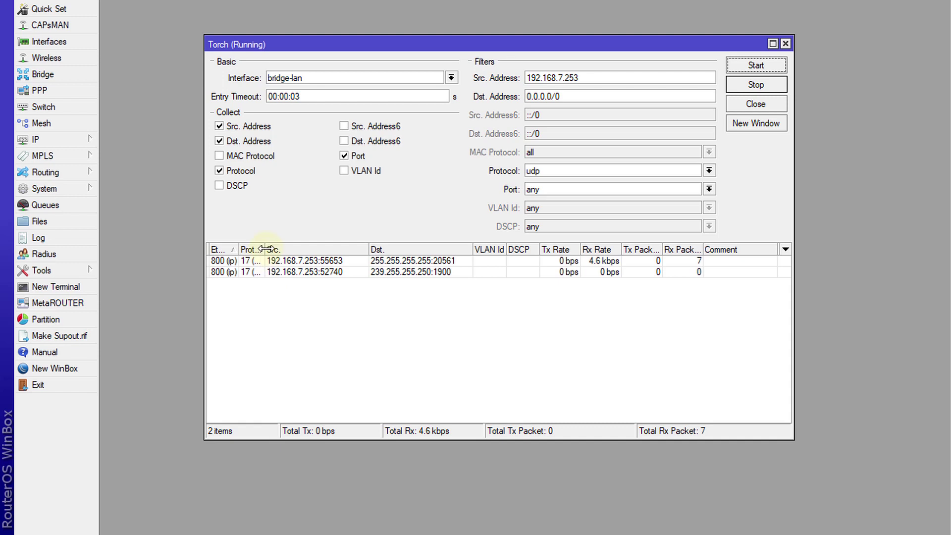
left_click_drag(264, 249, 286, 250)
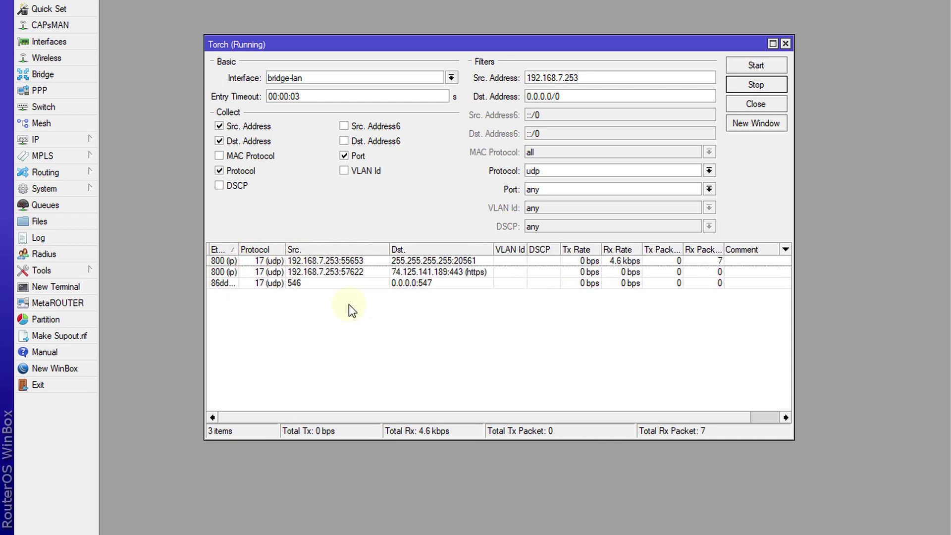
- Change the Torch filters to protocol tcp and port https, and restart the capture
left_click(709, 189)
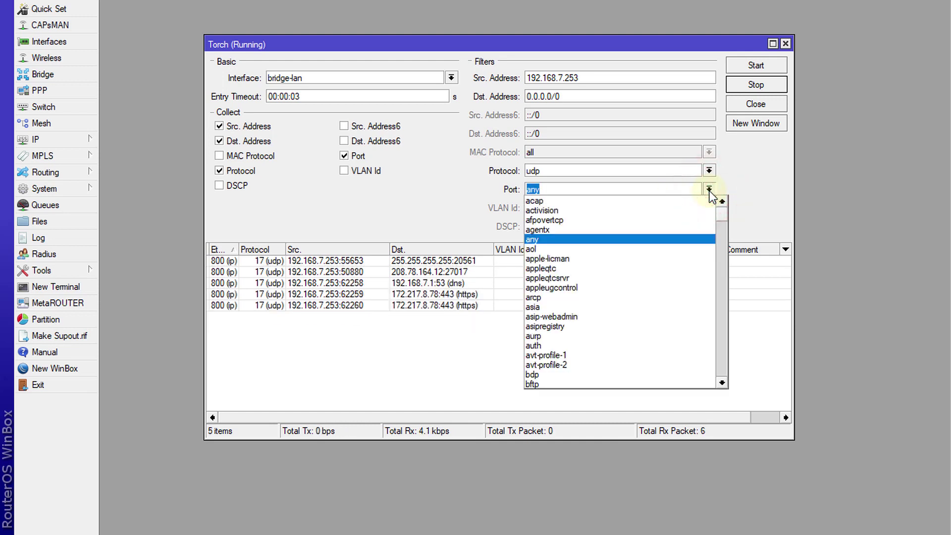
left_click(709, 190)
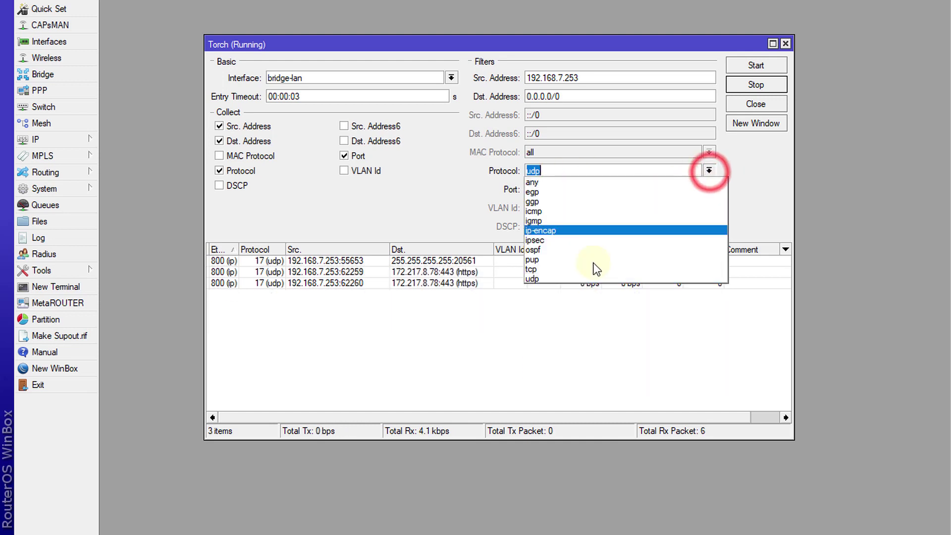
left_click(575, 270)
left_click(709, 189)
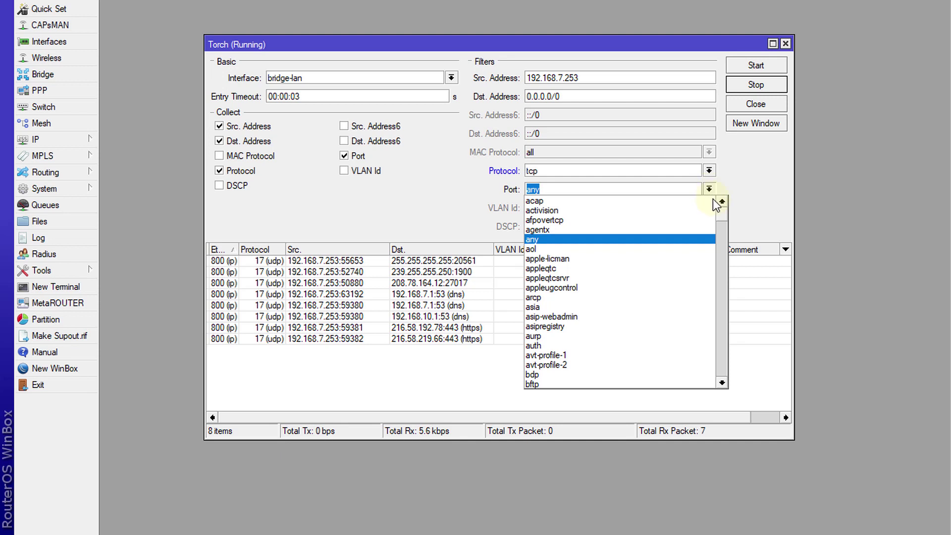
left_click_drag(720, 212, 721, 264)
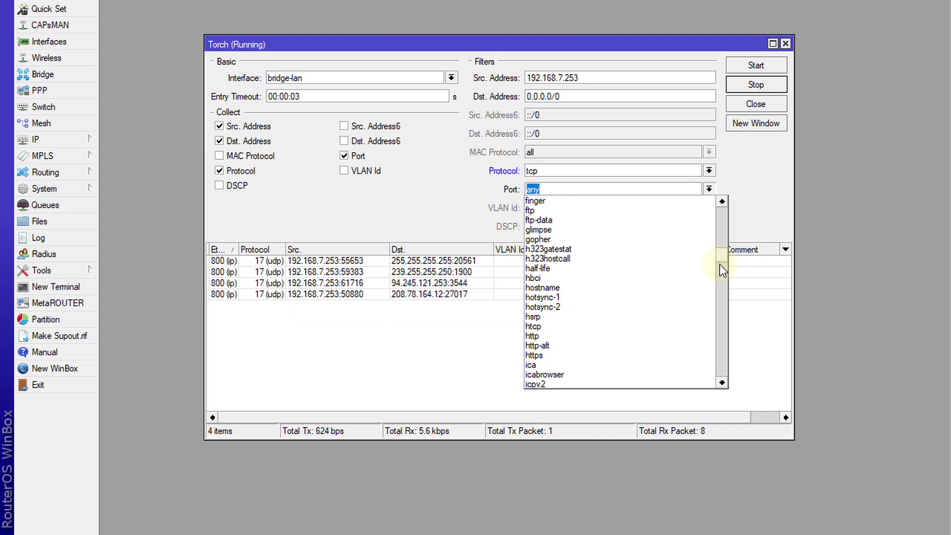
left_click(563, 356)
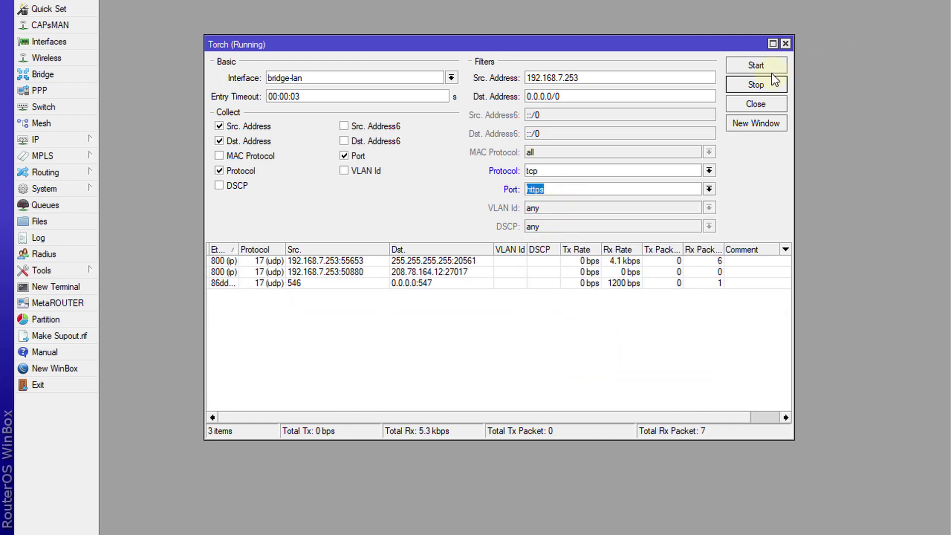
left_click(755, 66)
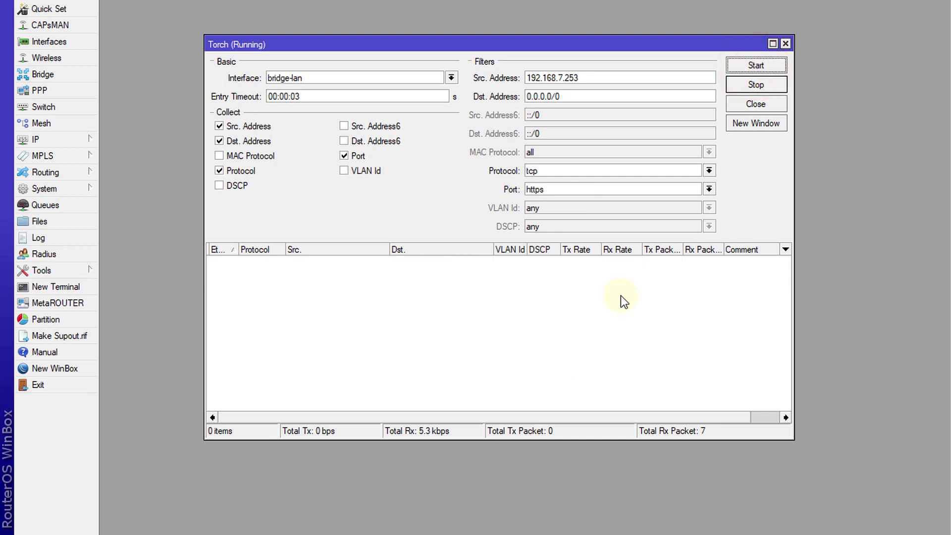
- Check the source and destination address filters against the HTTPS connections captured on bridge-lan
double_click(611, 78)
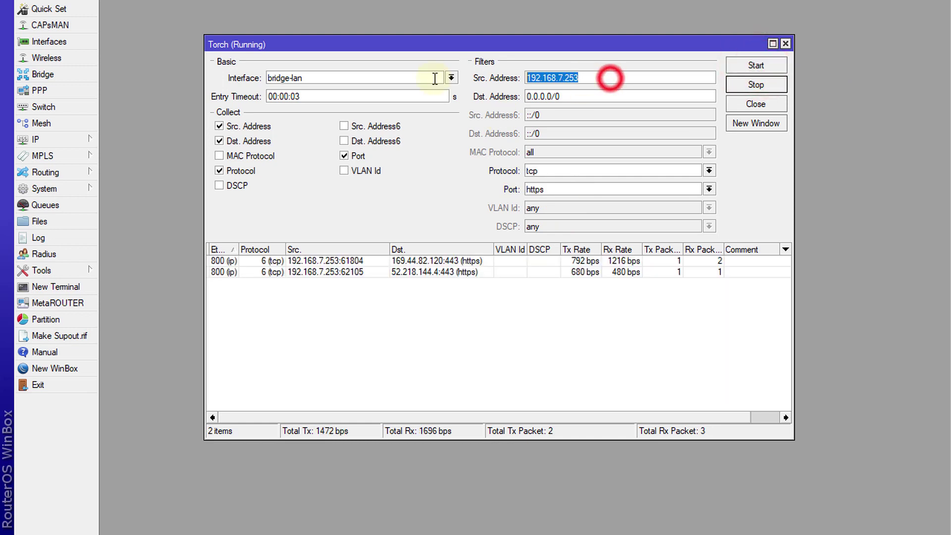
double_click(567, 96)
left_click(457, 340)
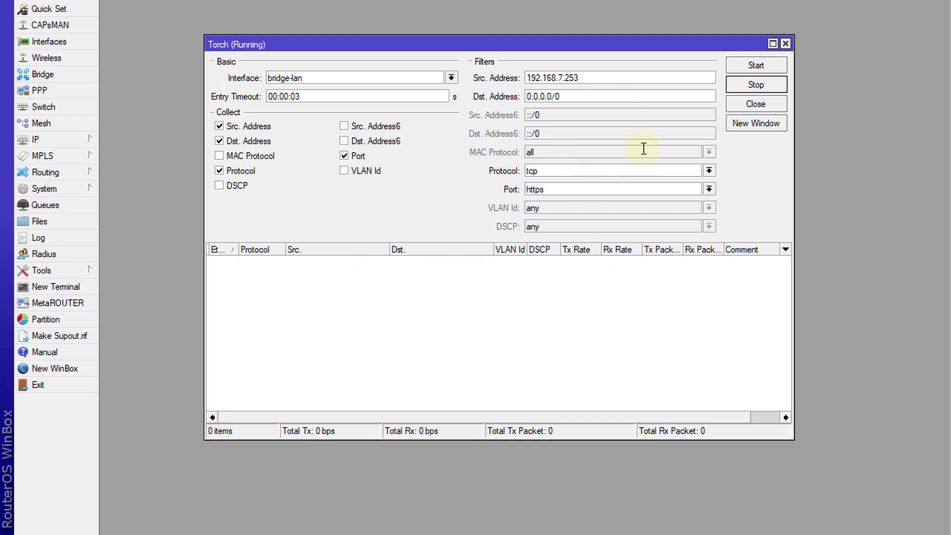
double_click(596, 75)
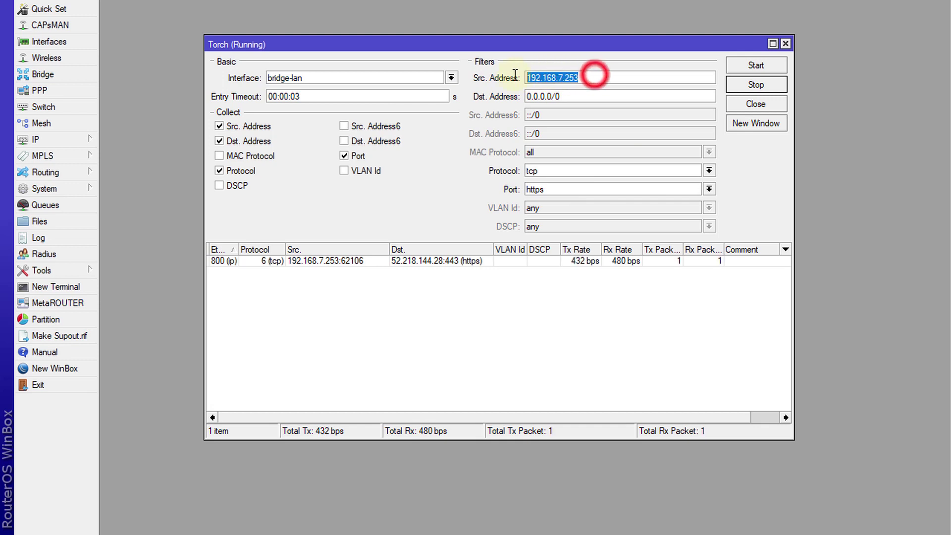